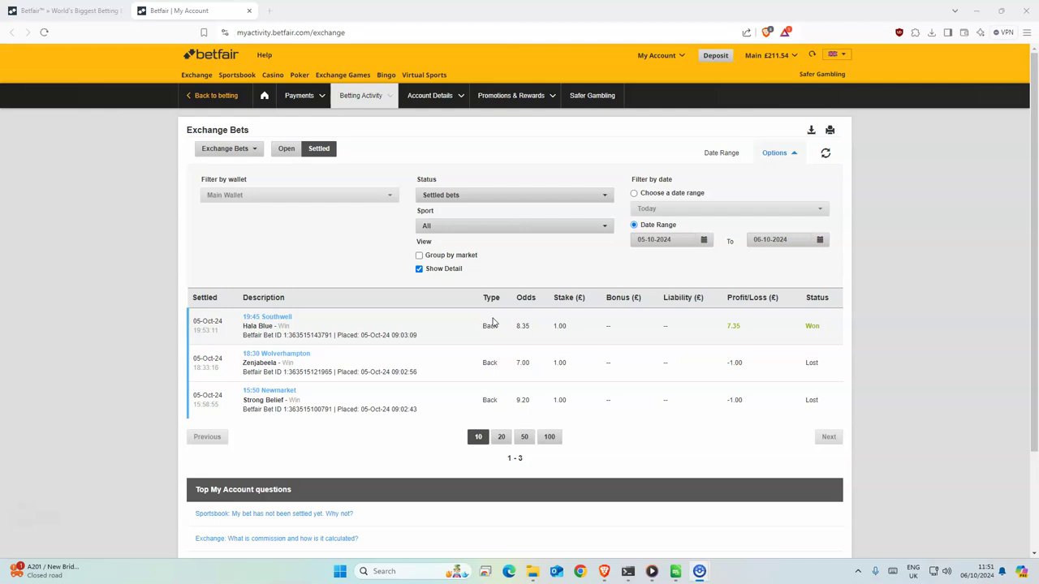
pyautogui.click(489, 294)
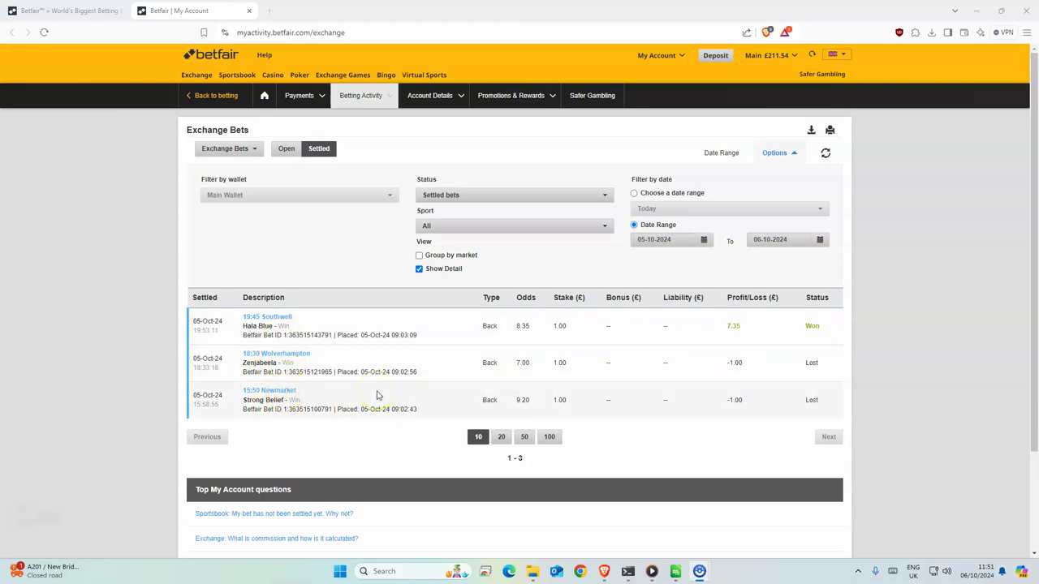
pyautogui.click(324, 322)
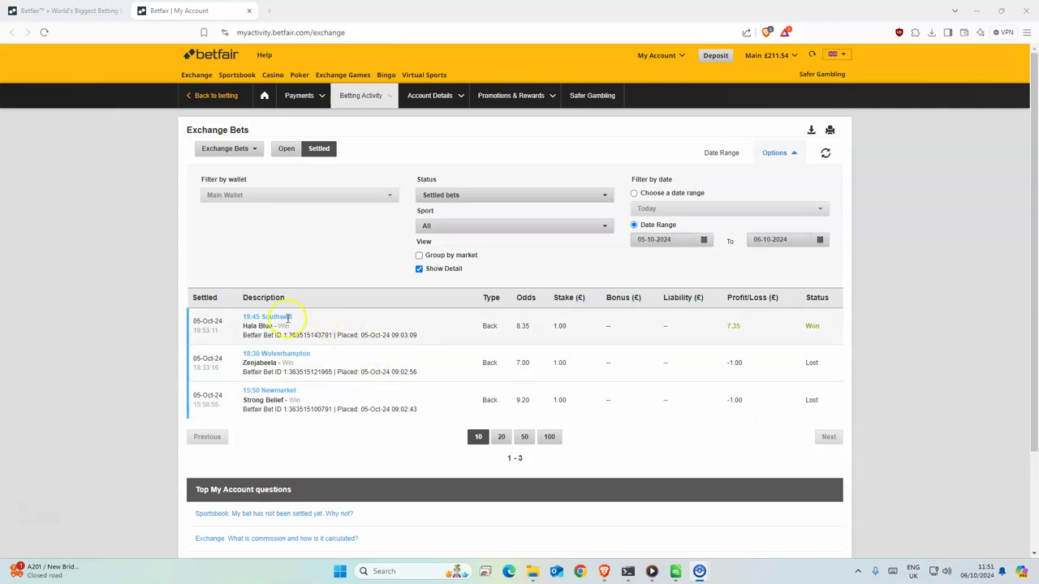
pyautogui.moveTo(284, 322); pyautogui.dragTo(474, 329)
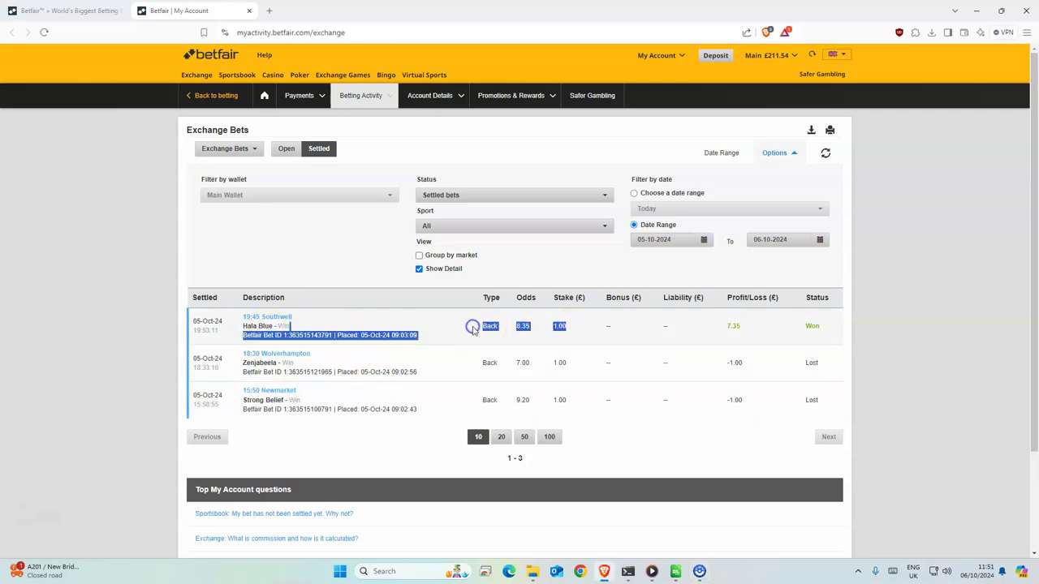
pyautogui.click(672, 326)
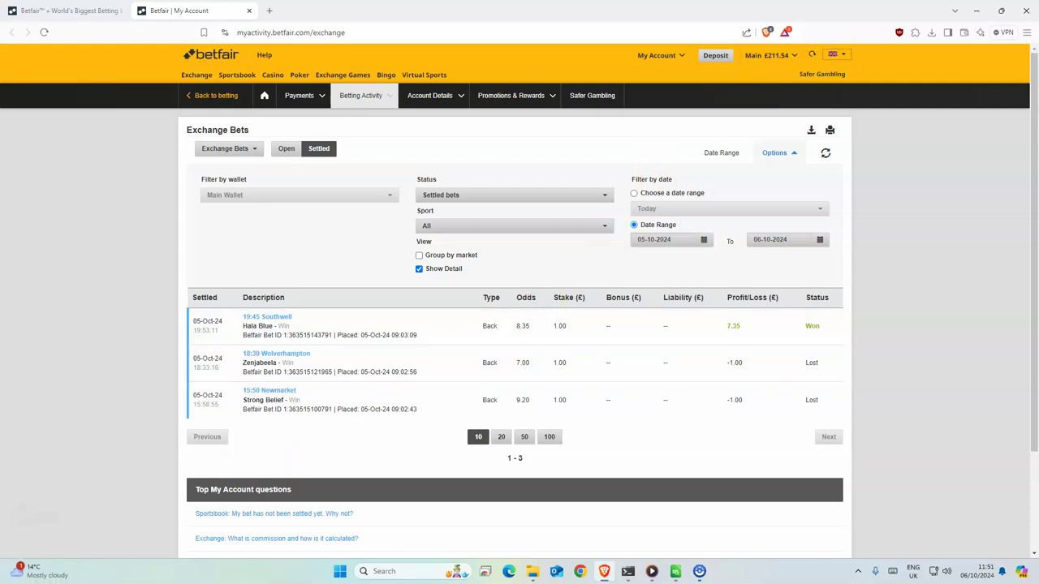
# Switch to the MergedDF.csv spreadsheet in LibreOffice Calc and fill the three rows whose amount to bet is 2 with yellow.
pyautogui.click(603, 571)
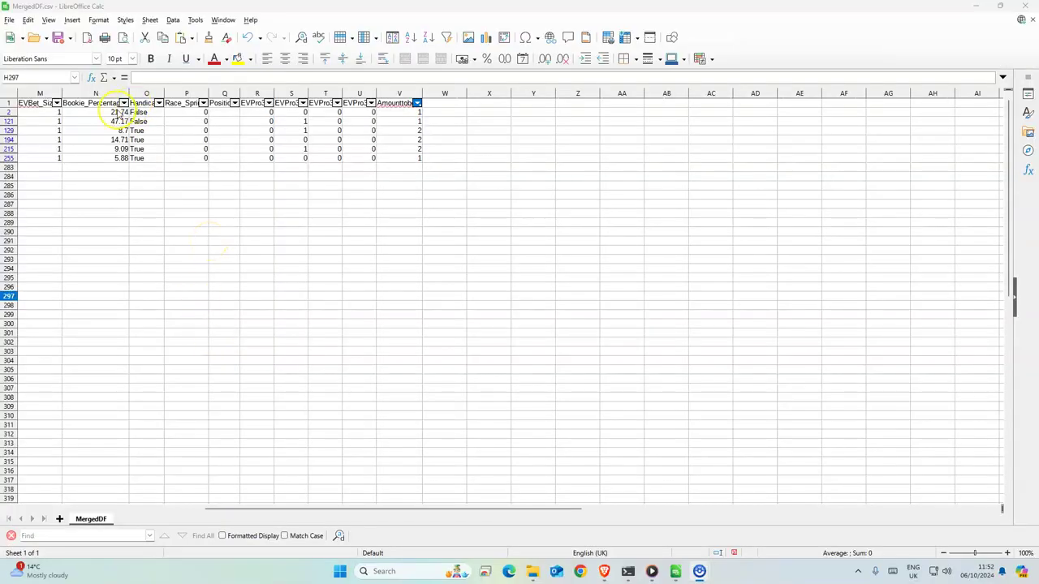
pyautogui.moveTo(8, 130)
pyautogui.mouseDown()
pyautogui.moveTo(4, 160)
pyautogui.moveTo(7, 150)
pyautogui.mouseUp()
pyautogui.click(237, 59)
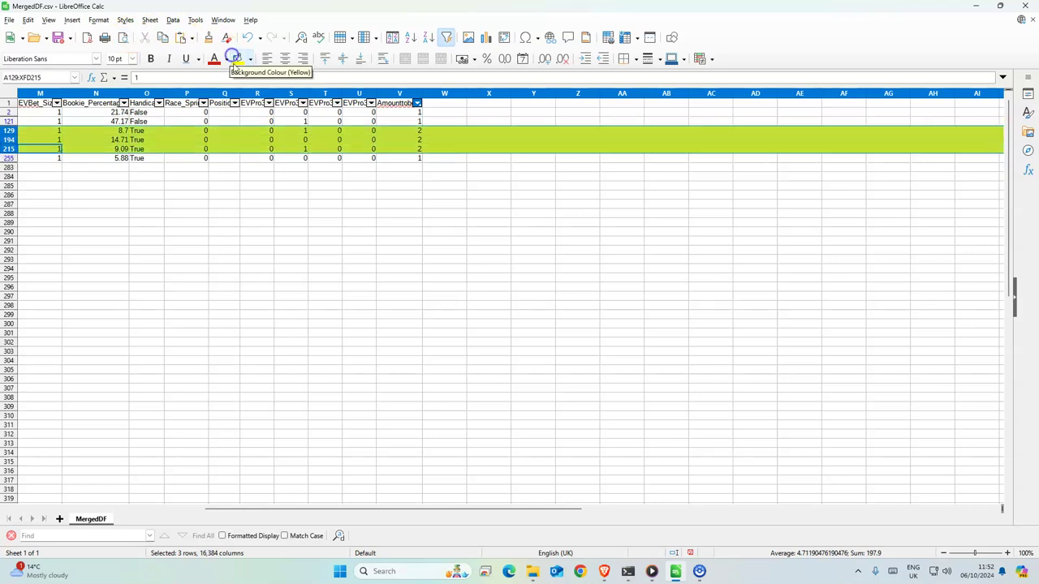
# Delete the three columns between the horse name and the win odds, starting with My_Probability.
pyautogui.moveTo(447, 509); pyautogui.dragTo(148, 502)
pyautogui.click(325, 233)
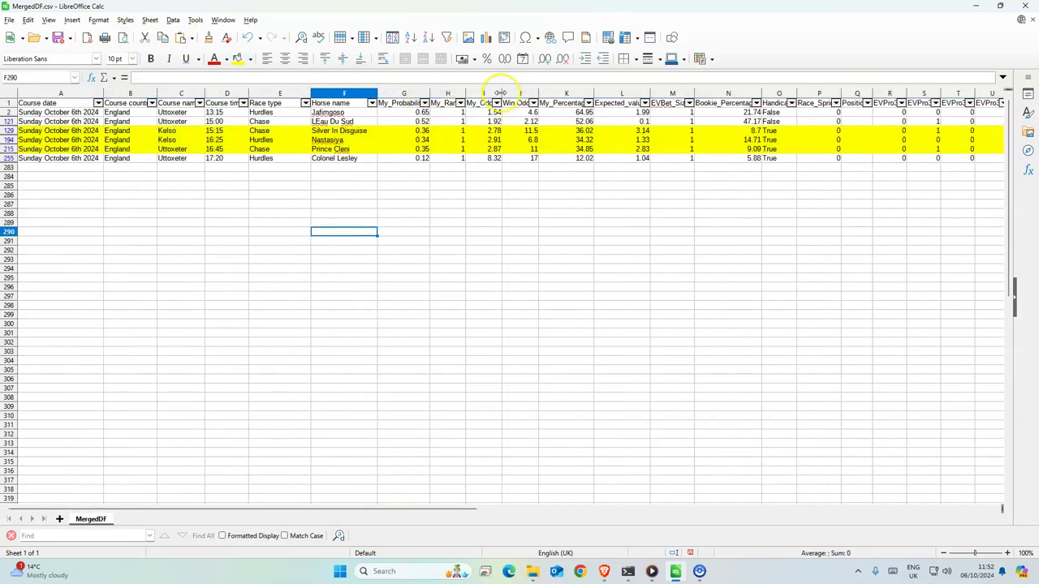
pyautogui.moveTo(491, 92); pyautogui.dragTo(422, 92)
pyautogui.rightClick(419, 93)
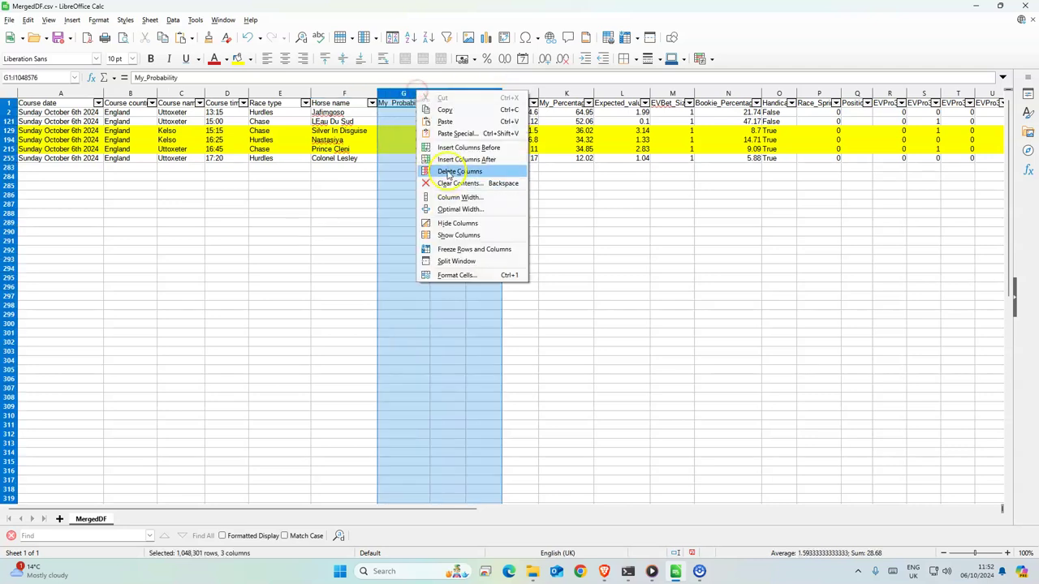
pyautogui.click(449, 172)
pyautogui.moveTo(410, 131); pyautogui.dragTo(411, 157)
pyautogui.click(403, 111)
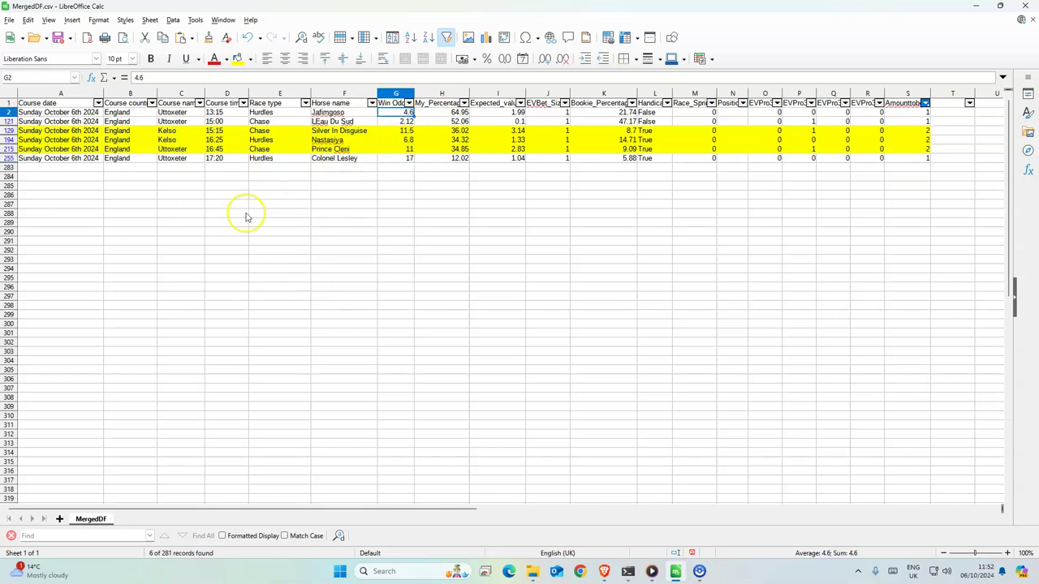
# Sort the filtered rows by course name in ascending order.
pyautogui.click(199, 103)
pyautogui.click(200, 113)
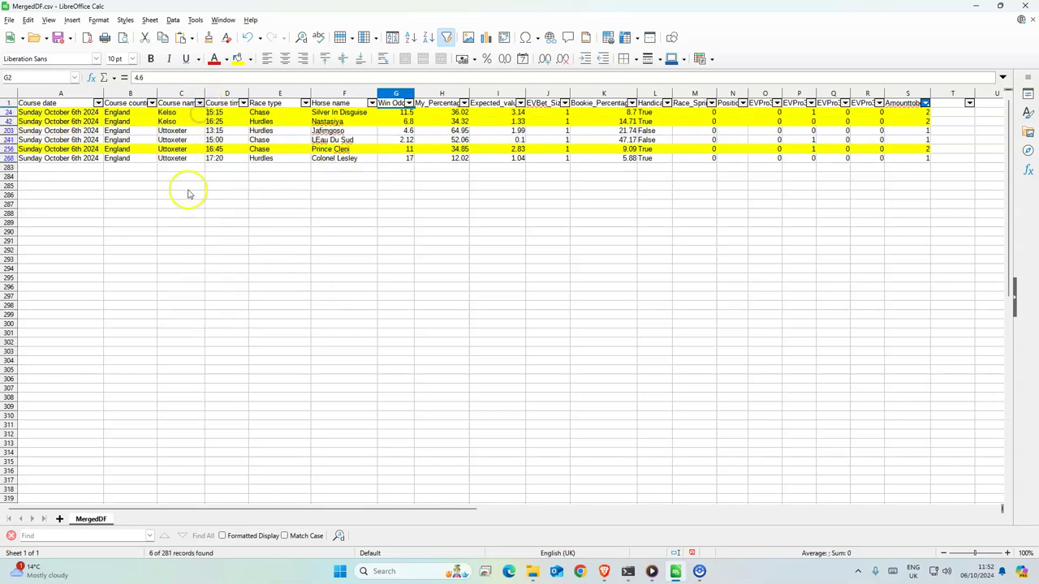
pyautogui.click(219, 194)
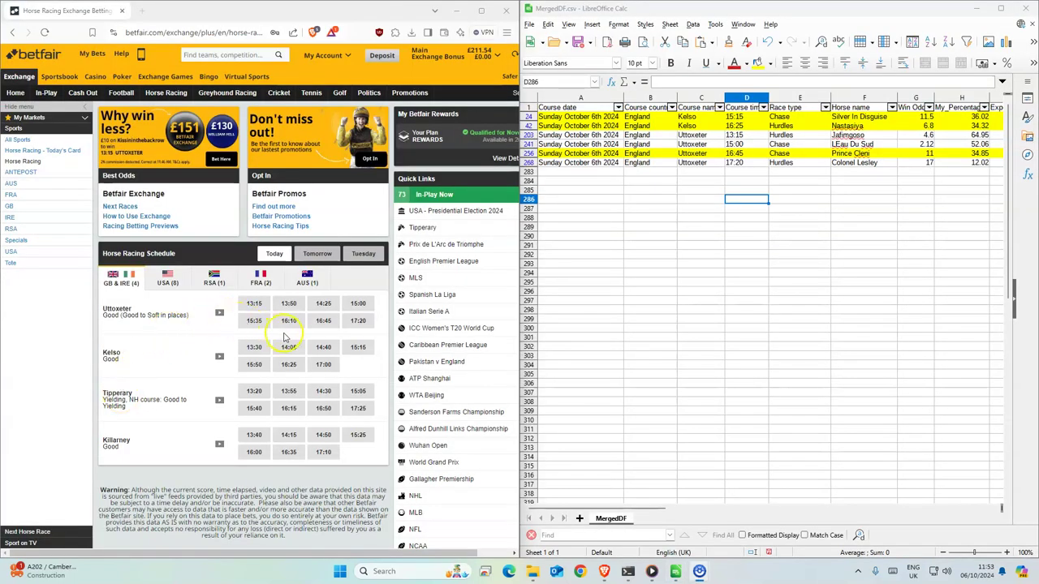
pyautogui.click(255, 305)
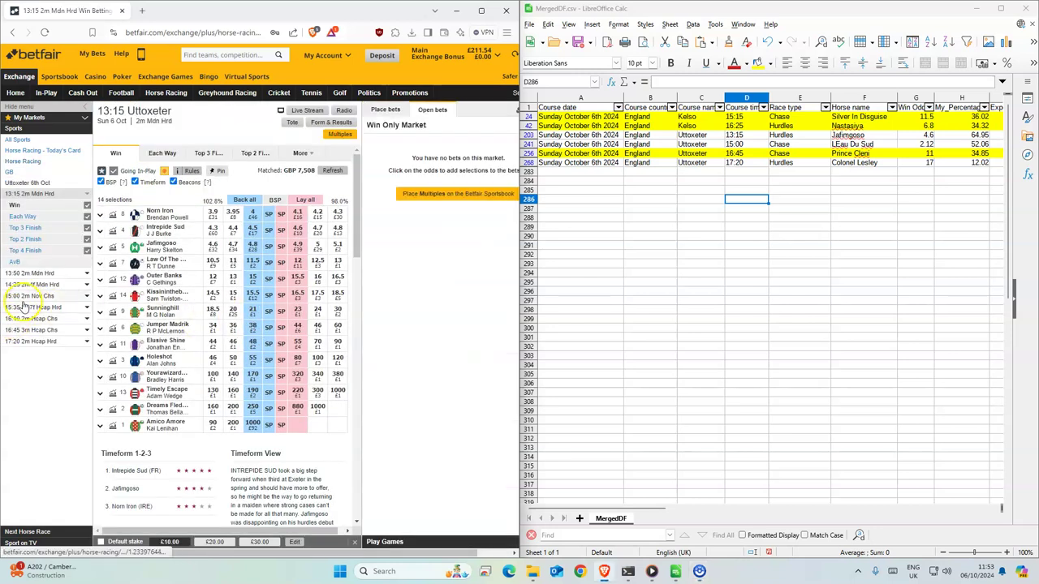
pyautogui.click(31, 284)
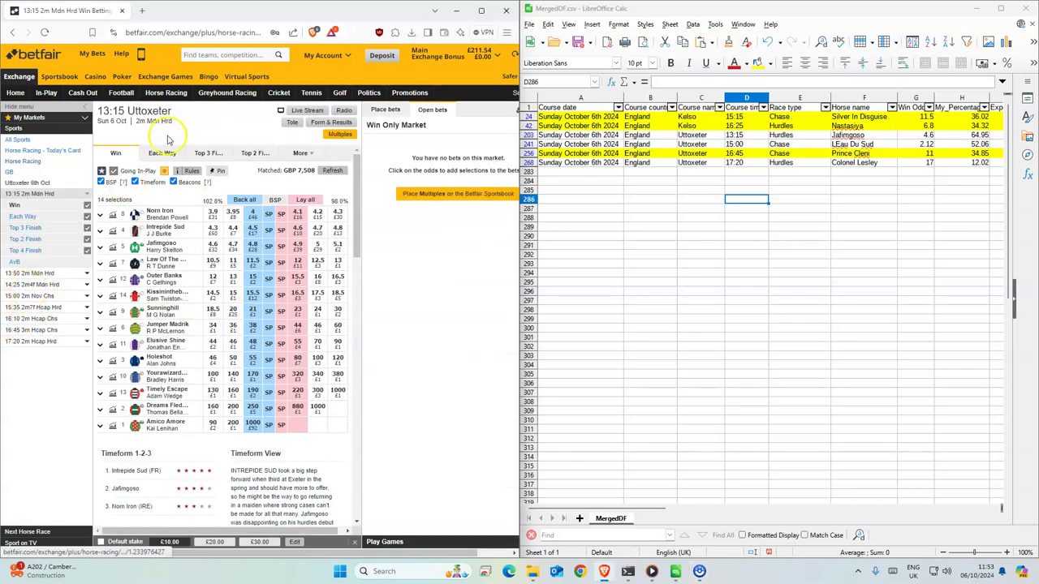
pyautogui.click(166, 92)
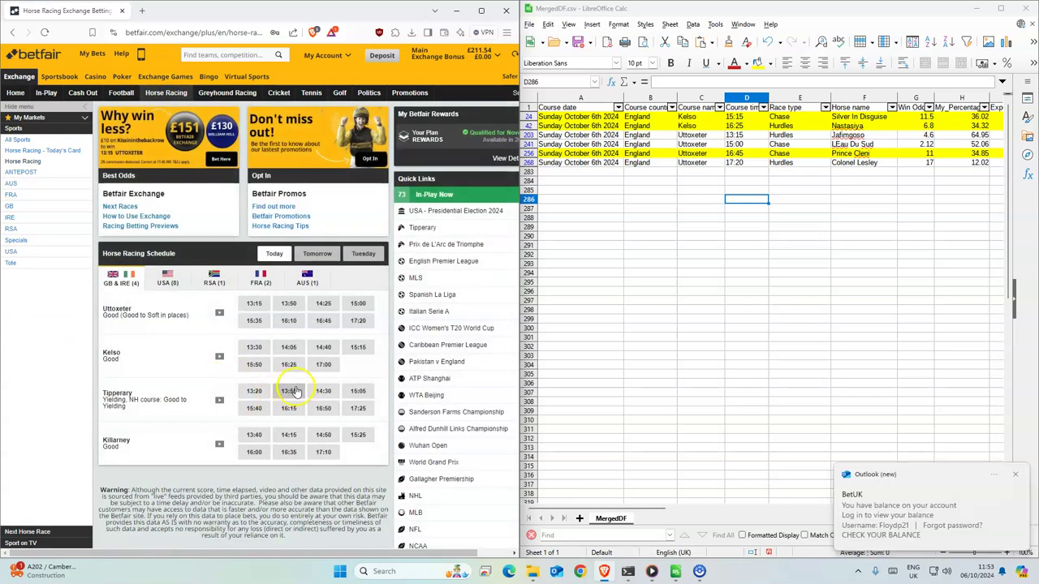
# On Betfair, place a £2 back bet on Silver In Disguise in the 15:15 Kelso race at odds of 11.5, and widen the browser window slightly.
pyautogui.click(348, 350)
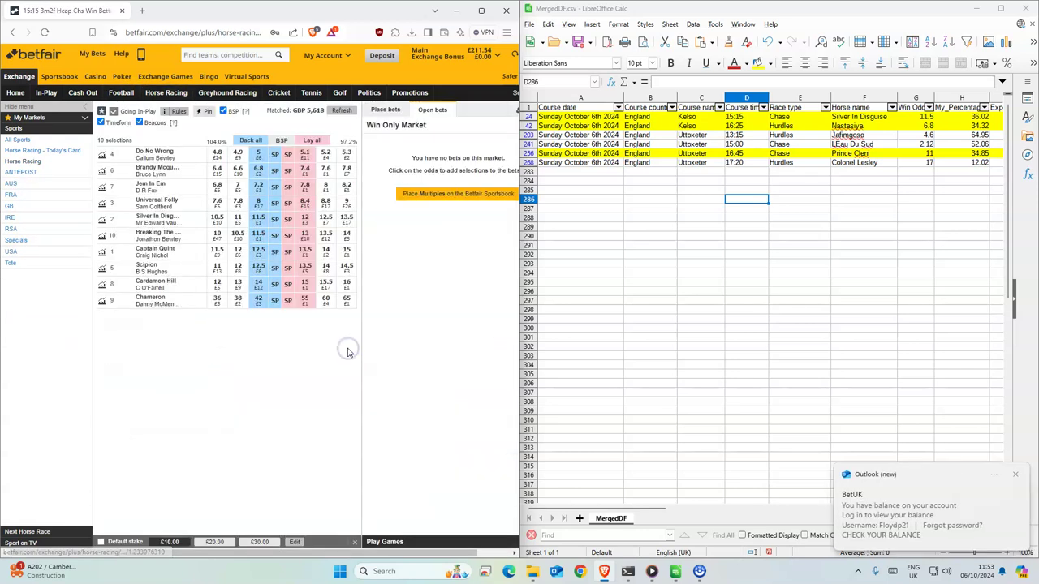
pyautogui.click(139, 404)
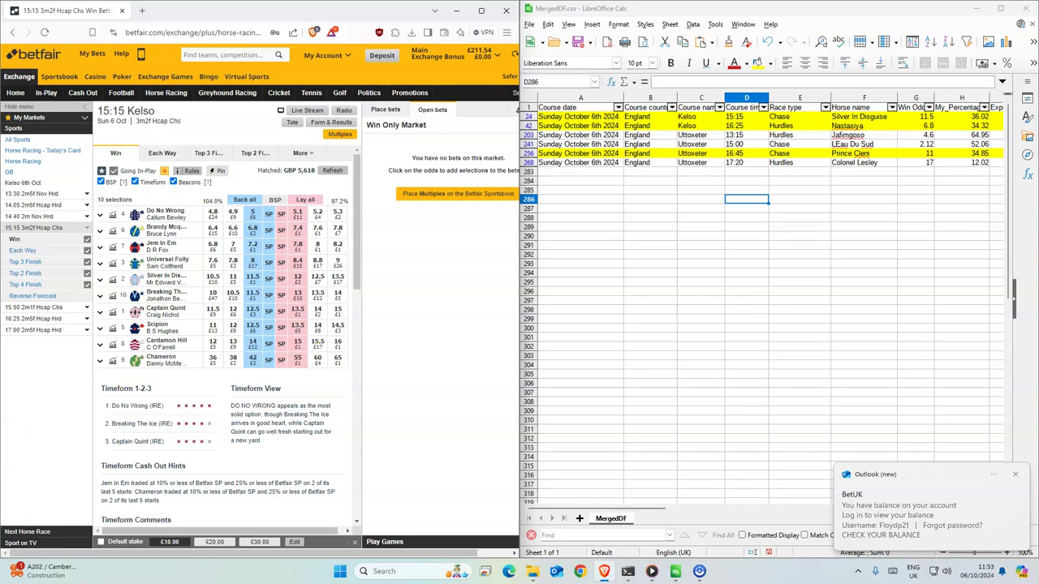
pyautogui.click(252, 279)
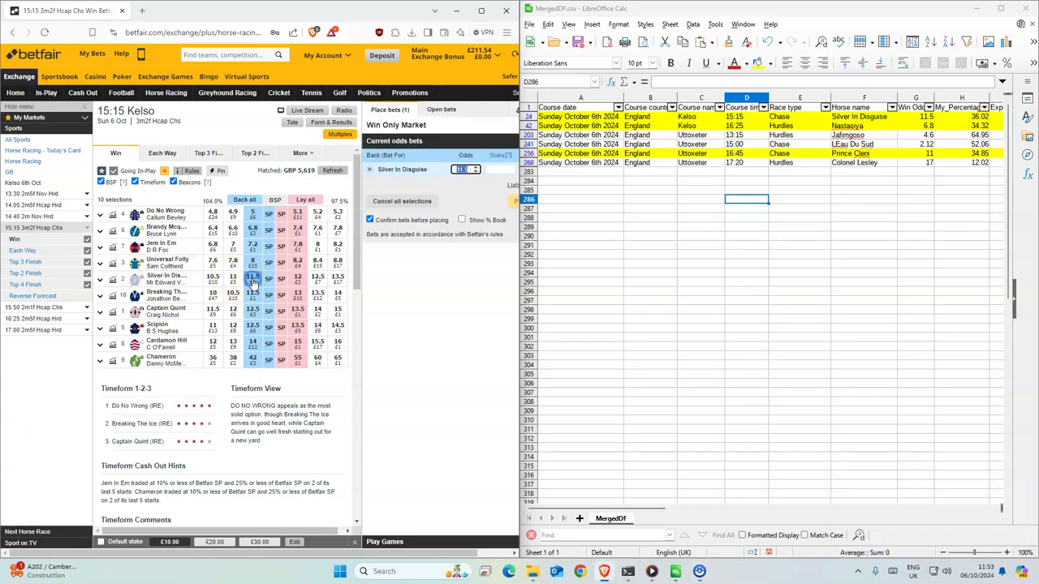
pyautogui.click(472, 184)
pyautogui.write('2')
pyautogui.click(511, 199)
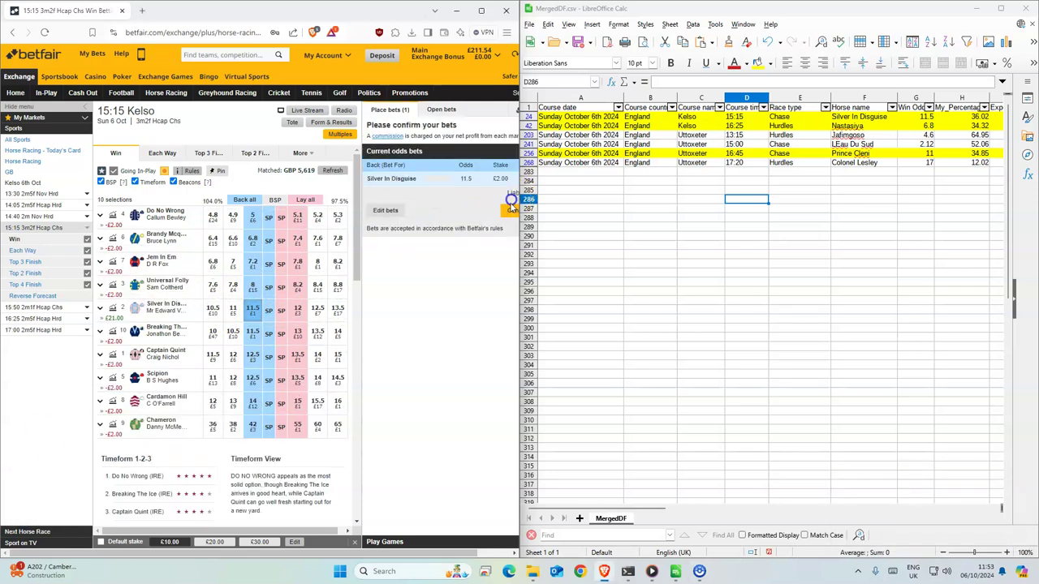
pyautogui.click(506, 204)
pyautogui.click(468, 151)
pyautogui.moveTo(518, 276); pyautogui.dragTo(529, 280)
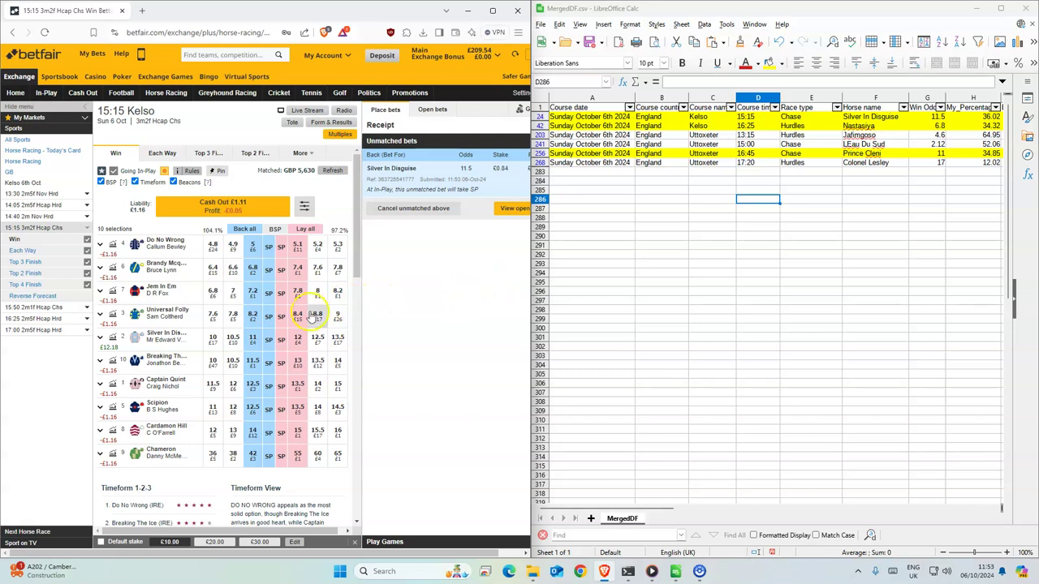
# Place a £2 back bet on Nastasiya in the 16:25 Kelso race at odds of 6.8.
pyautogui.click(744, 126)
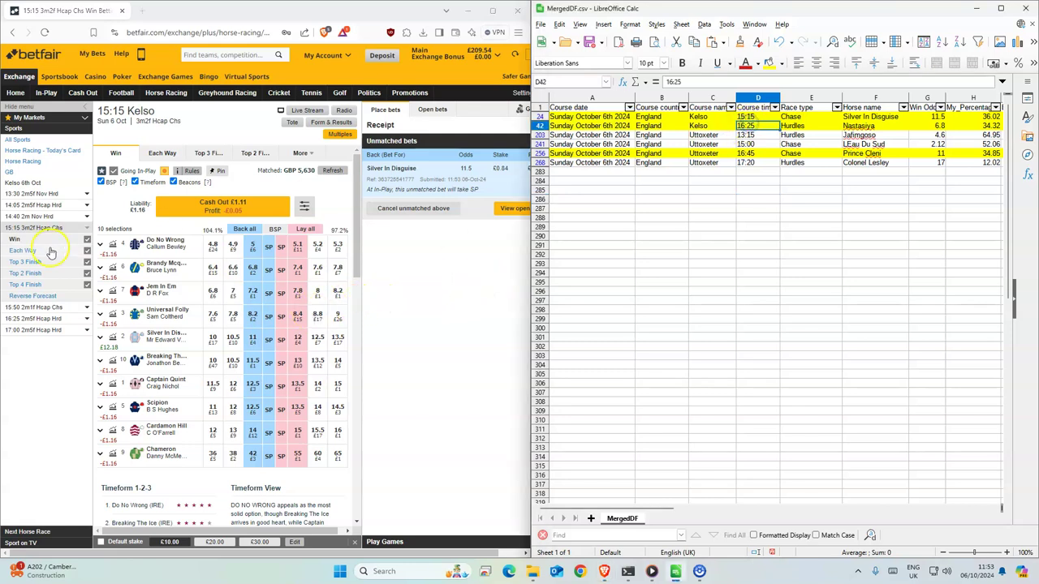
pyautogui.click(23, 319)
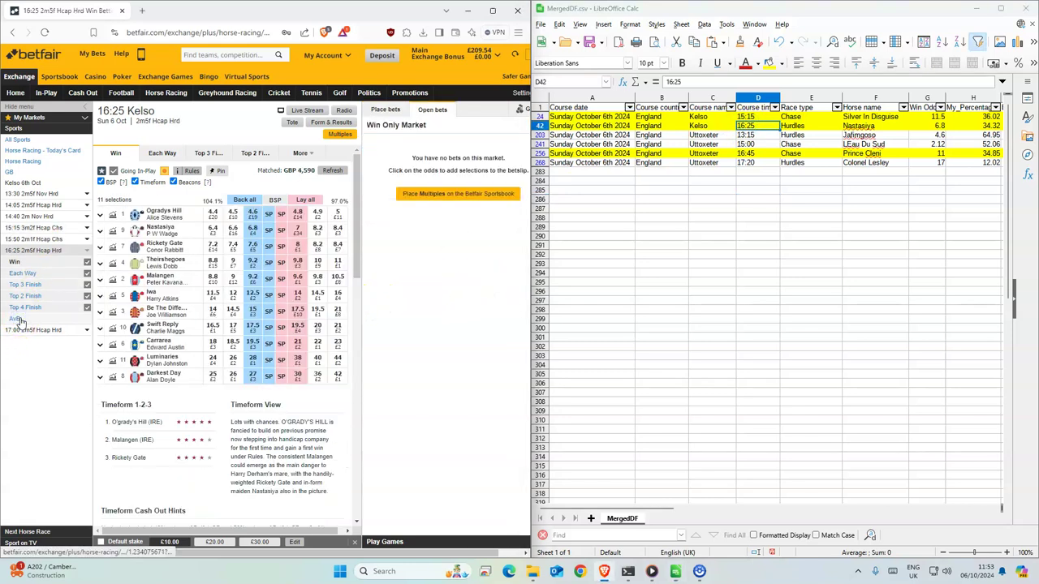
pyautogui.click(252, 232)
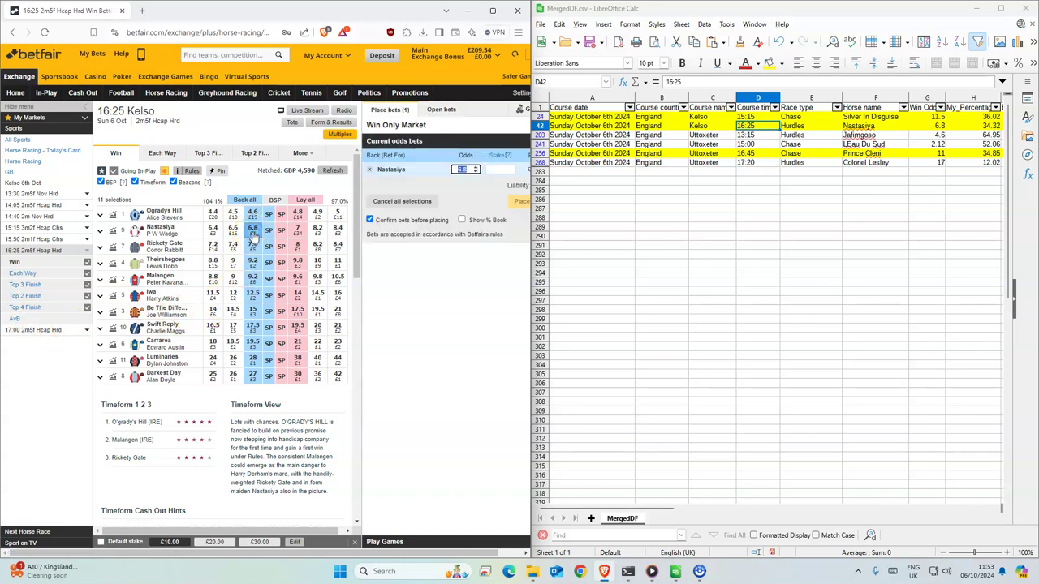
pyautogui.click(516, 174)
pyautogui.write('2')
pyautogui.click(520, 201)
pyautogui.click(516, 213)
pyautogui.click(938, 126)
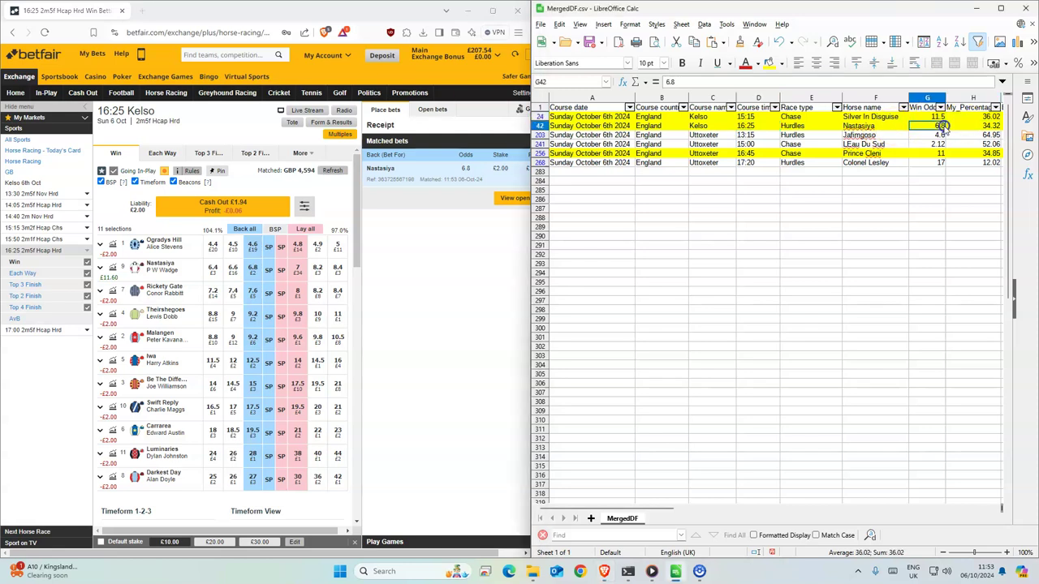
# Place a £1 back bet on Jafimgoso in the 13:15 Uttoxeter race at odds of 4.8.
pyautogui.click(703, 134)
pyautogui.click(166, 92)
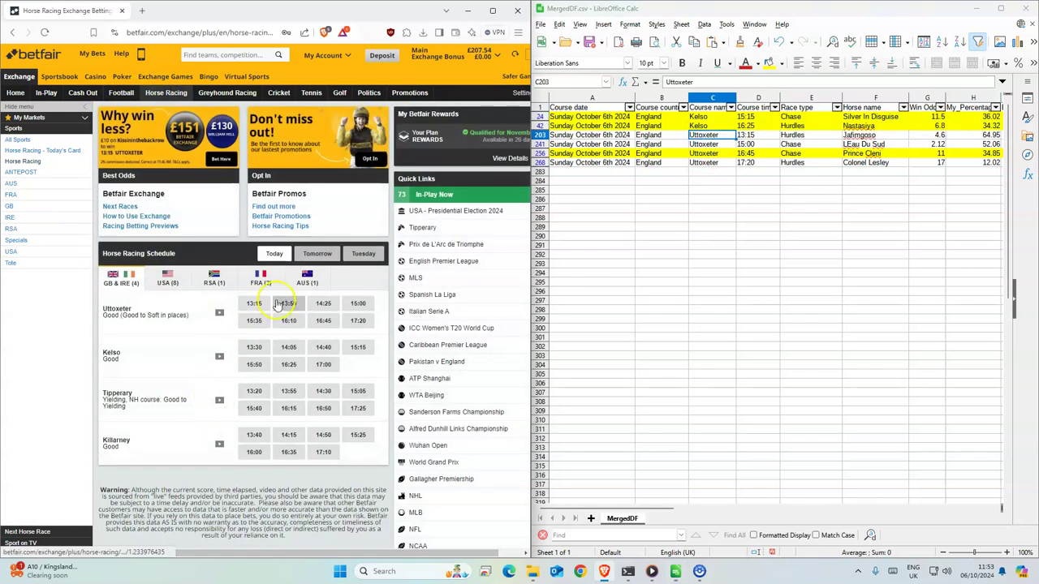
pyautogui.click(257, 303)
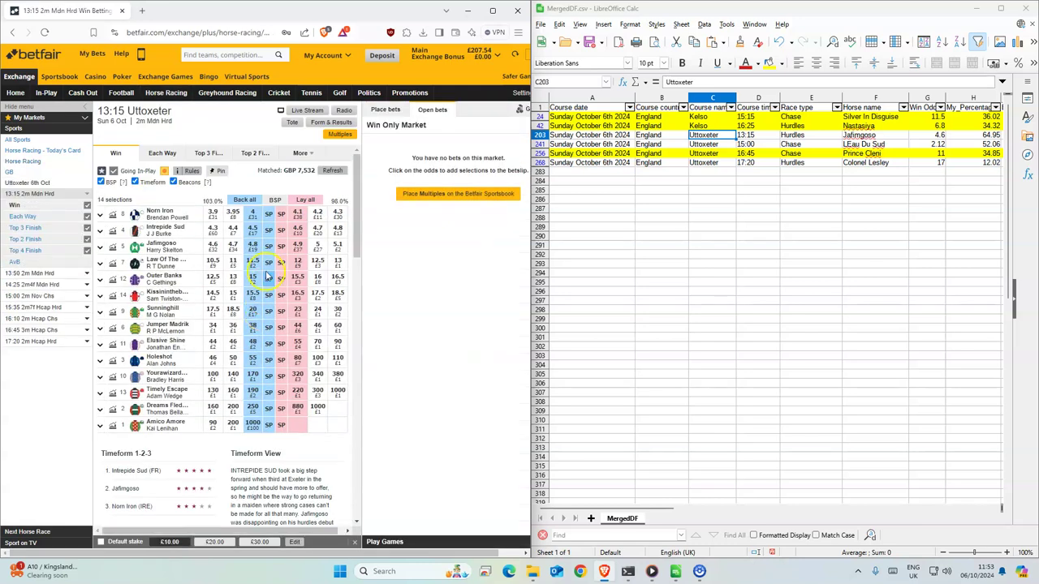
pyautogui.click(253, 247)
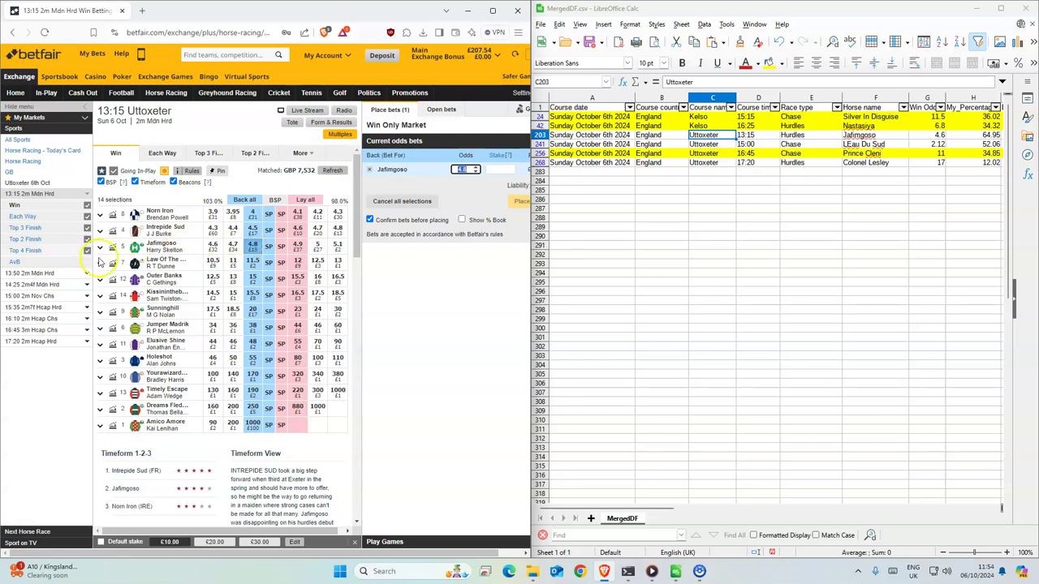
pyautogui.click(502, 167)
pyautogui.click(503, 169)
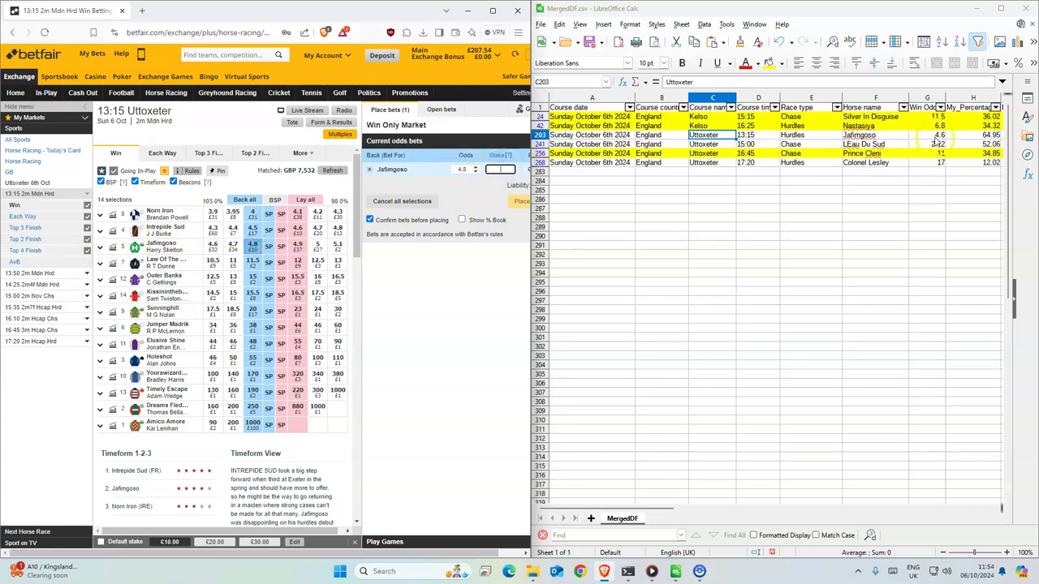
pyautogui.write('1')
pyautogui.click(520, 201)
pyautogui.click(519, 210)
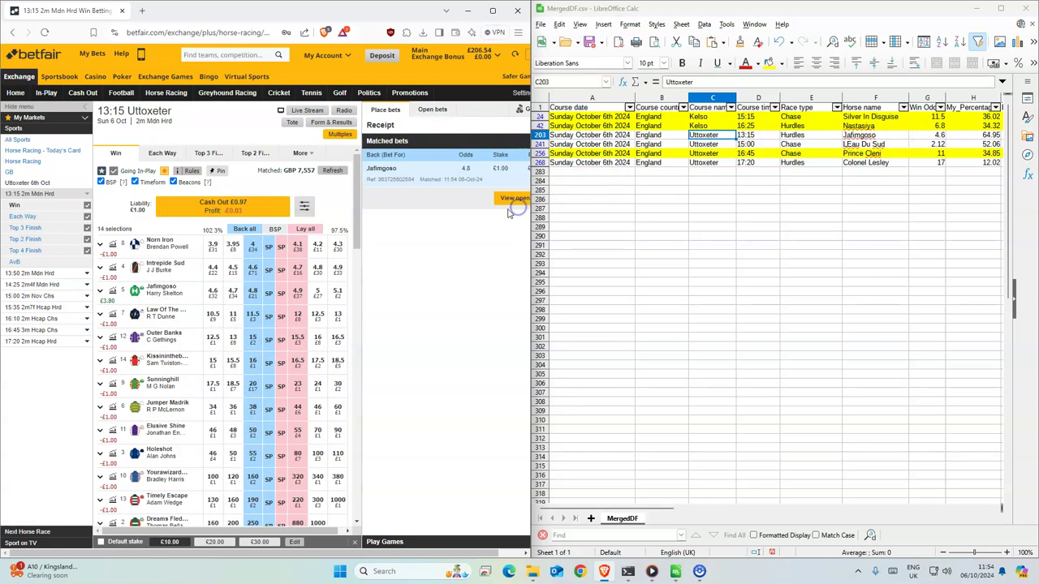
# Place a £1 back bet on Leau Du Sud in the 15:00 Uttoxeter race at odds of 2.12.
pyautogui.click(702, 143)
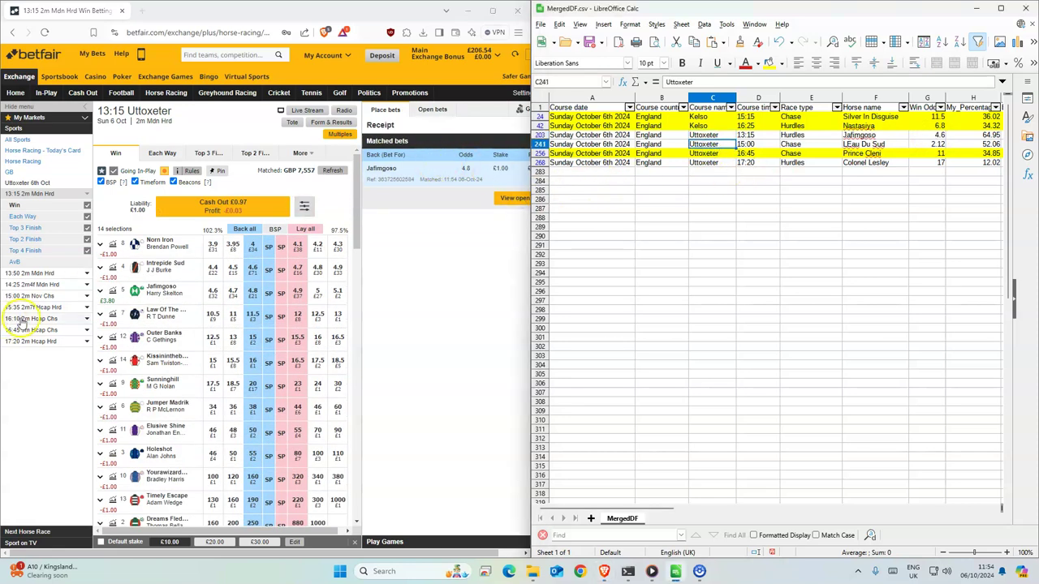
pyautogui.click(29, 295)
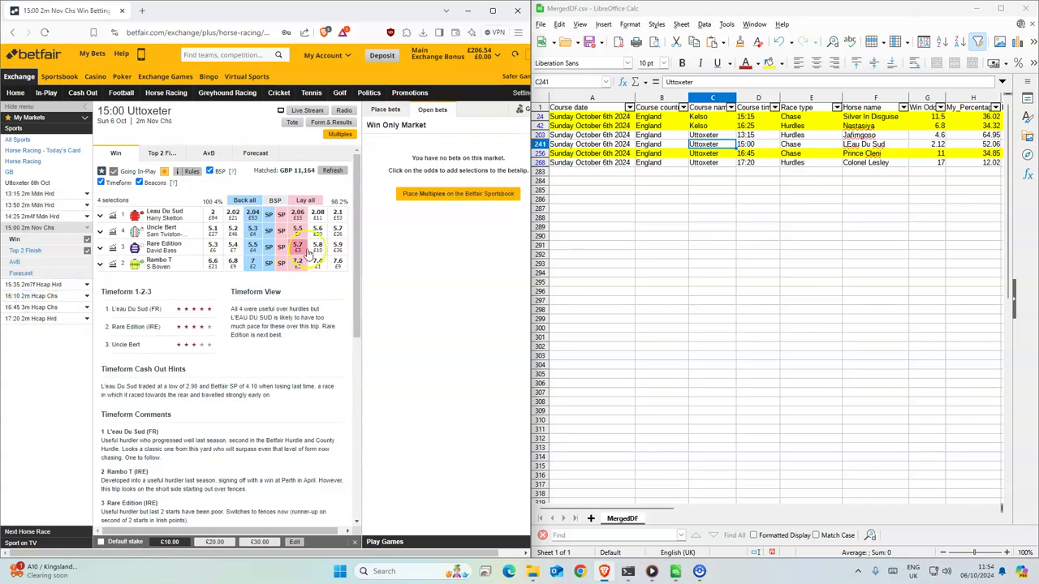
pyautogui.click(252, 214)
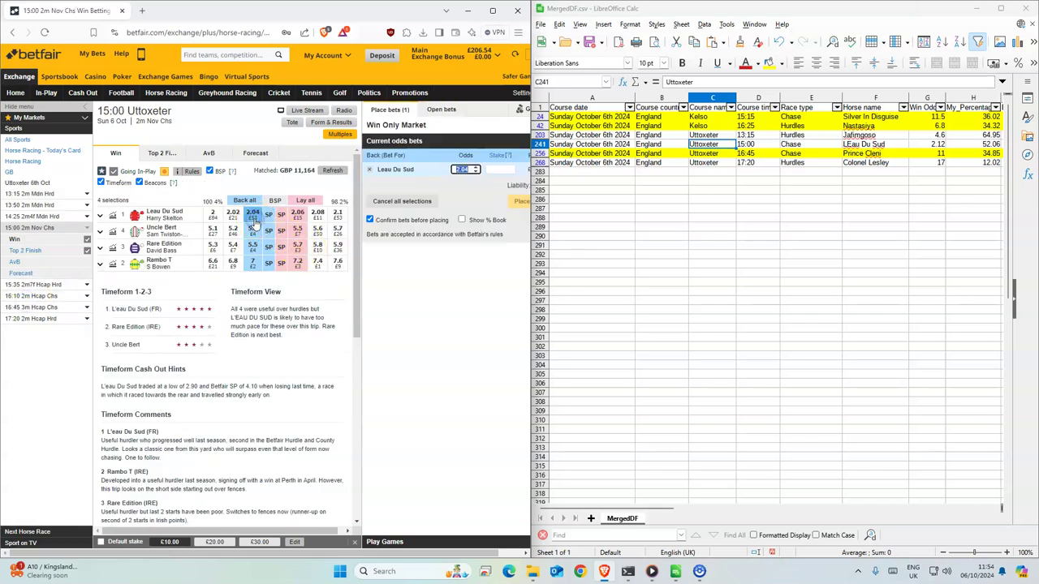
pyautogui.click(500, 171)
pyautogui.click(507, 169)
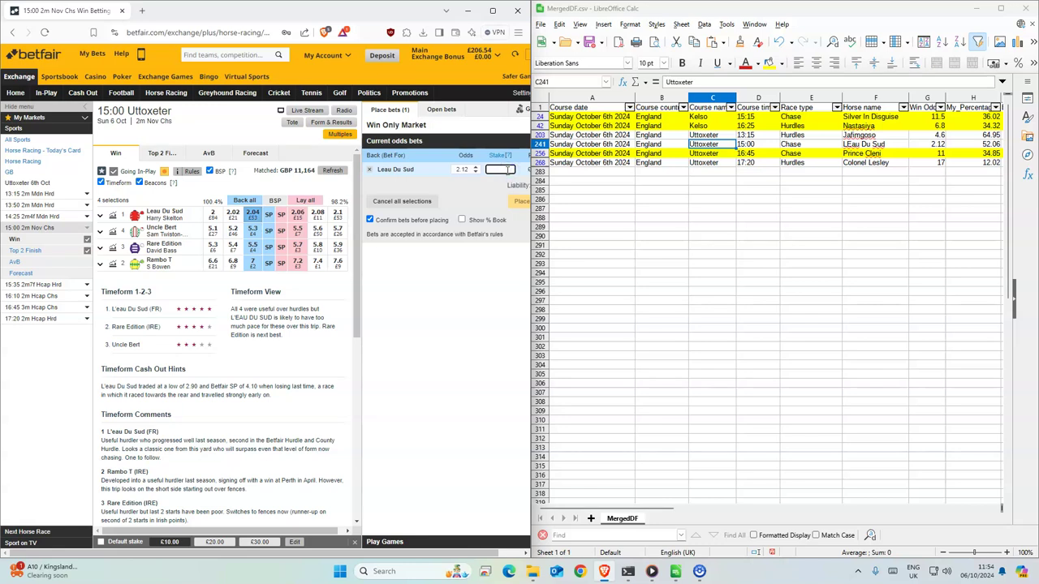
pyautogui.write('1')
pyautogui.click(519, 201)
pyautogui.click(516, 214)
pyautogui.click(478, 153)
pyautogui.click(519, 209)
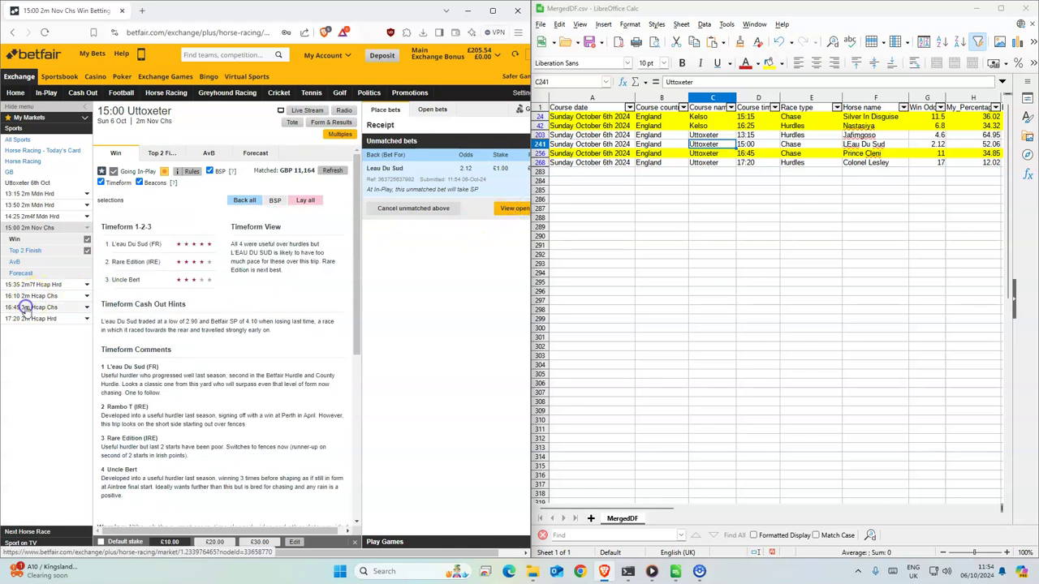
# Place a £2 back bet on Prince Cleni in the 16:45 Uttoxeter race at odds of 11.5.
pyautogui.click(33, 305)
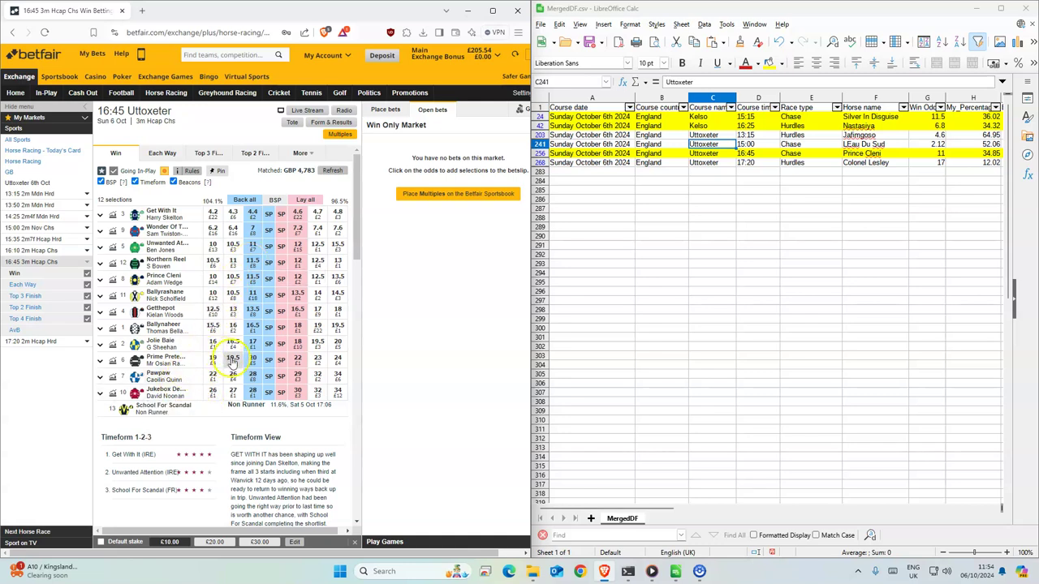
pyautogui.click(254, 279)
pyautogui.click(499, 169)
pyautogui.write('1')
pyautogui.press('BackSpace')
pyautogui.write('2')
pyautogui.click(518, 201)
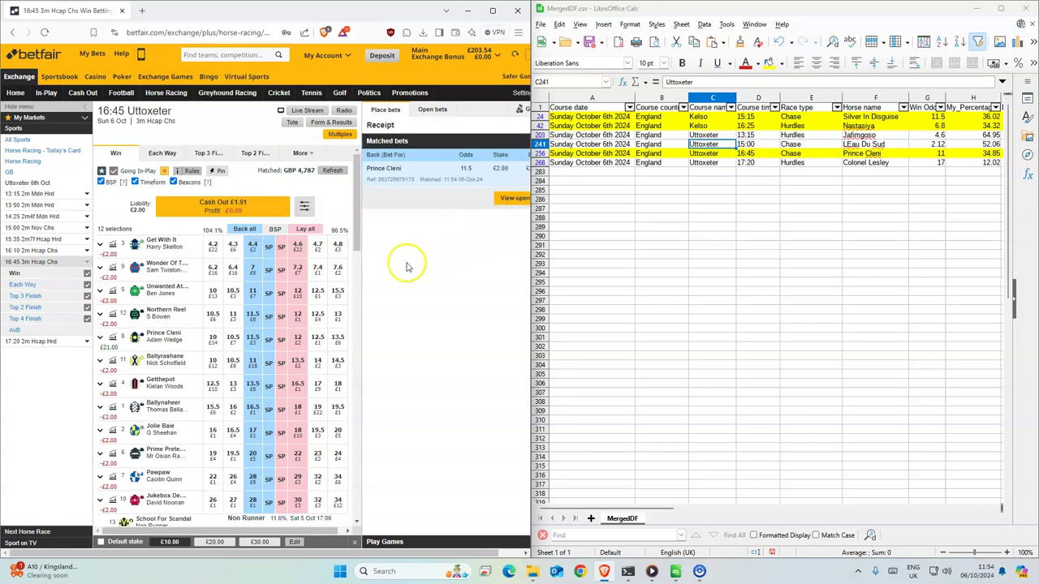
# Place a £1 back bet on Colonel Lesley in the 17:20 Uttoxeter race at odds of 19.5.
pyautogui.click(31, 340)
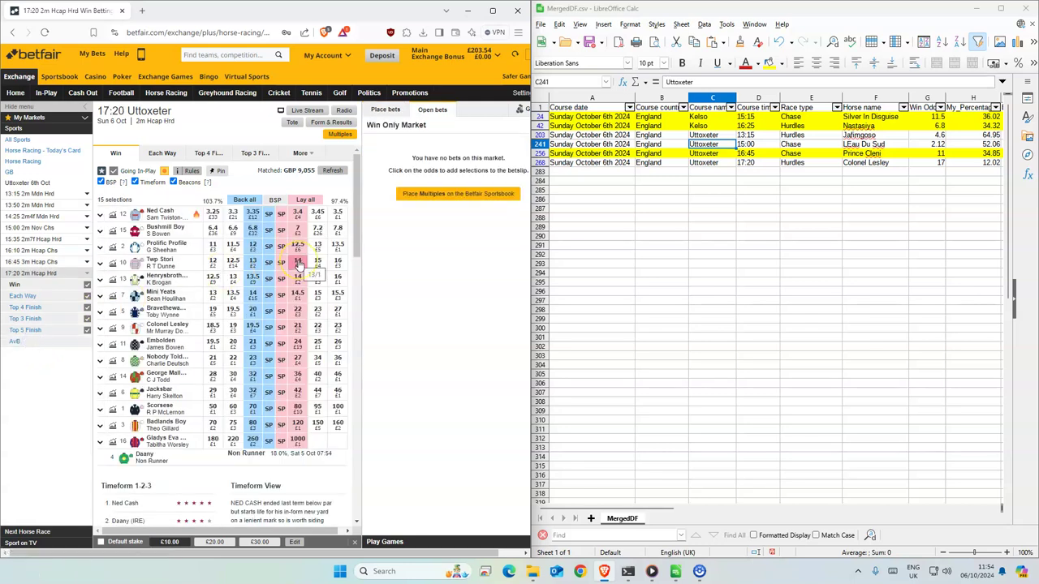
pyautogui.click(253, 326)
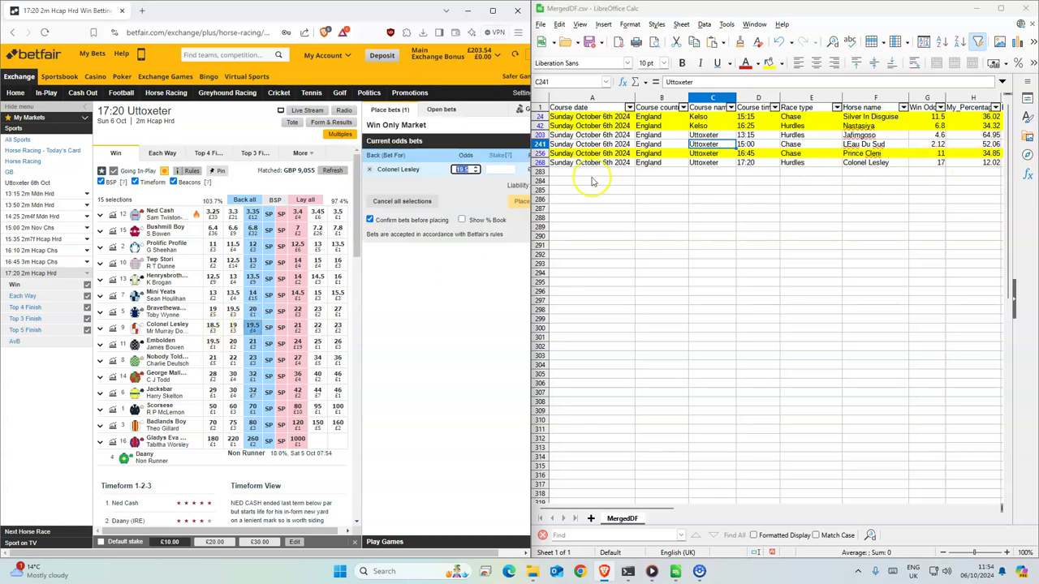
pyautogui.click(511, 170)
pyautogui.write('1')
pyautogui.click(519, 201)
pyautogui.click(514, 208)
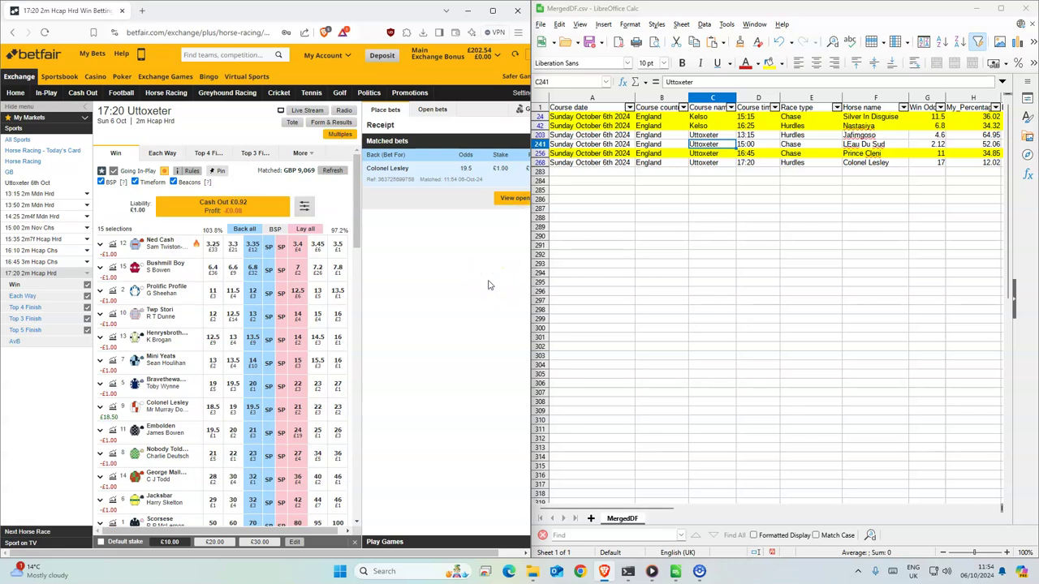
pyautogui.moveTo(631, 507); pyautogui.dragTo(484, 493)
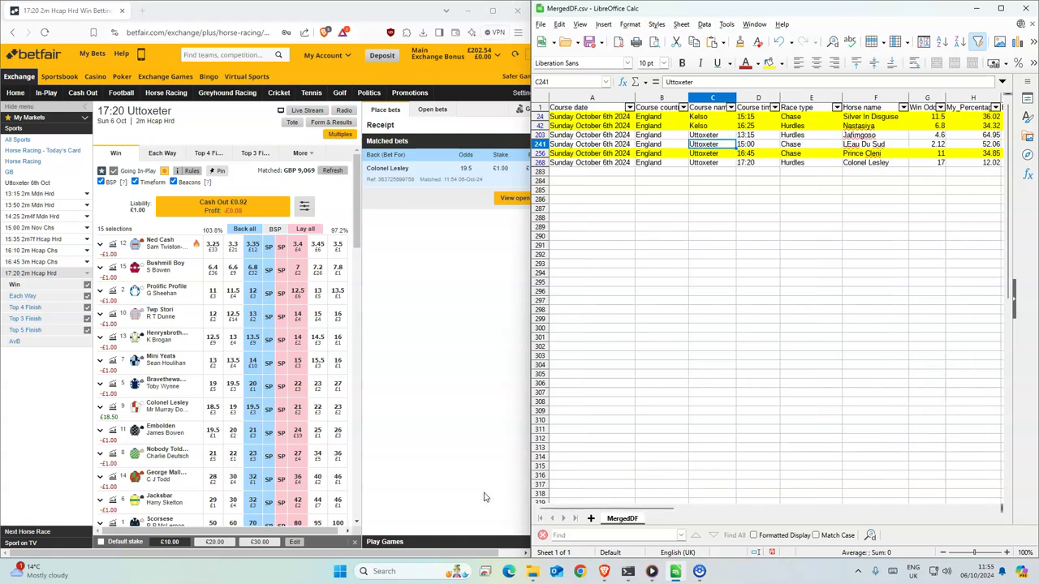